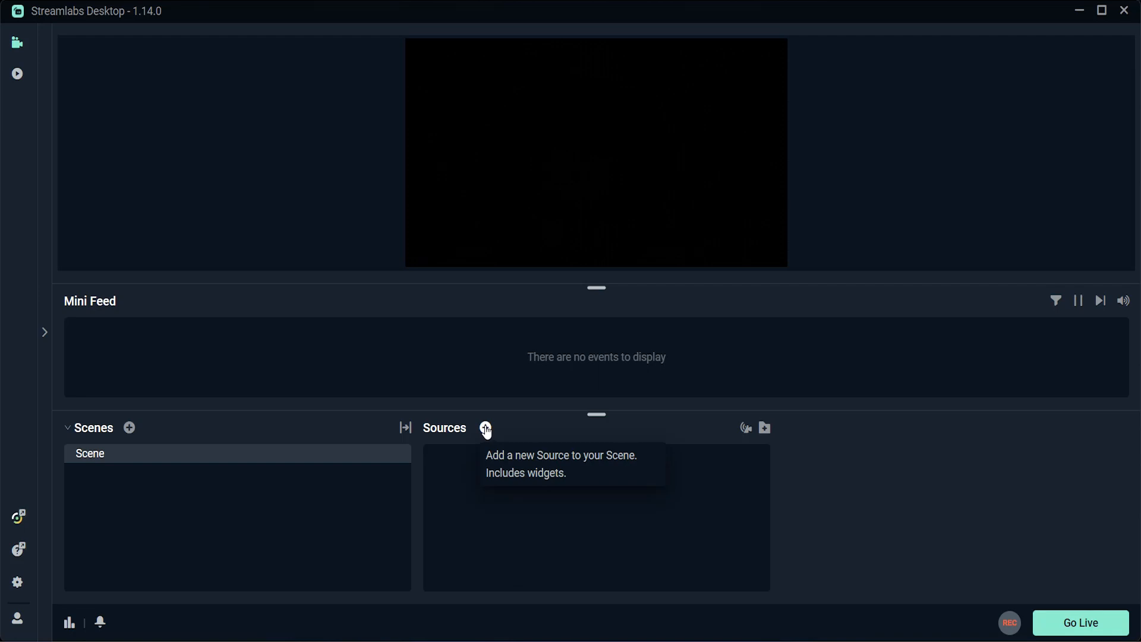
- Start adding a Video Capture Device source to the scene
left_click(486, 428)
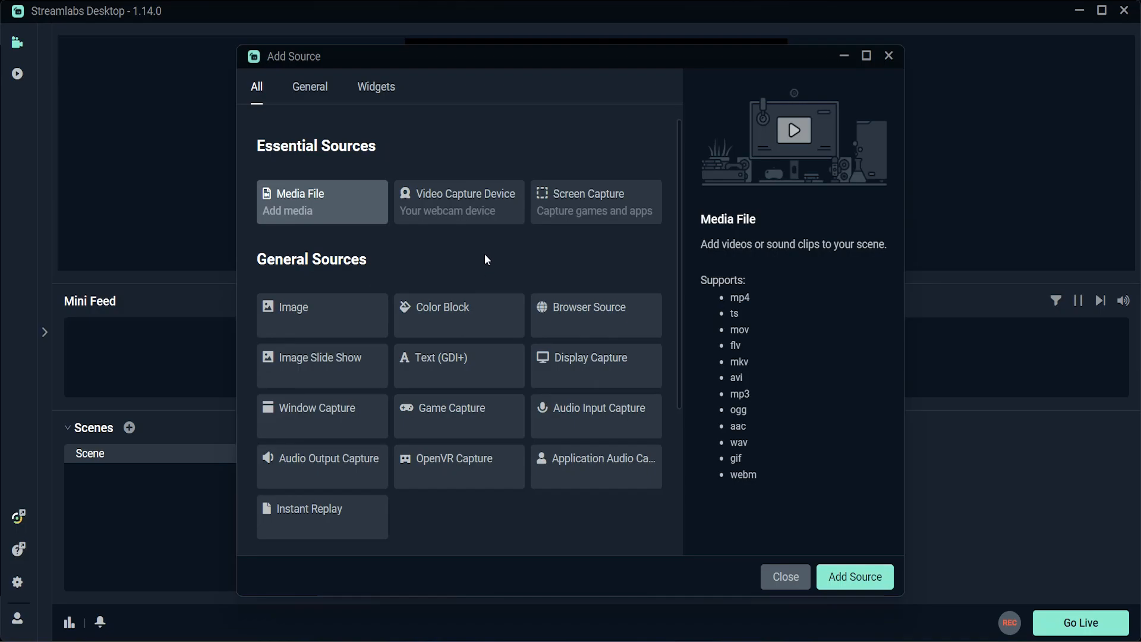
scroll(486, 259, "down", 3)
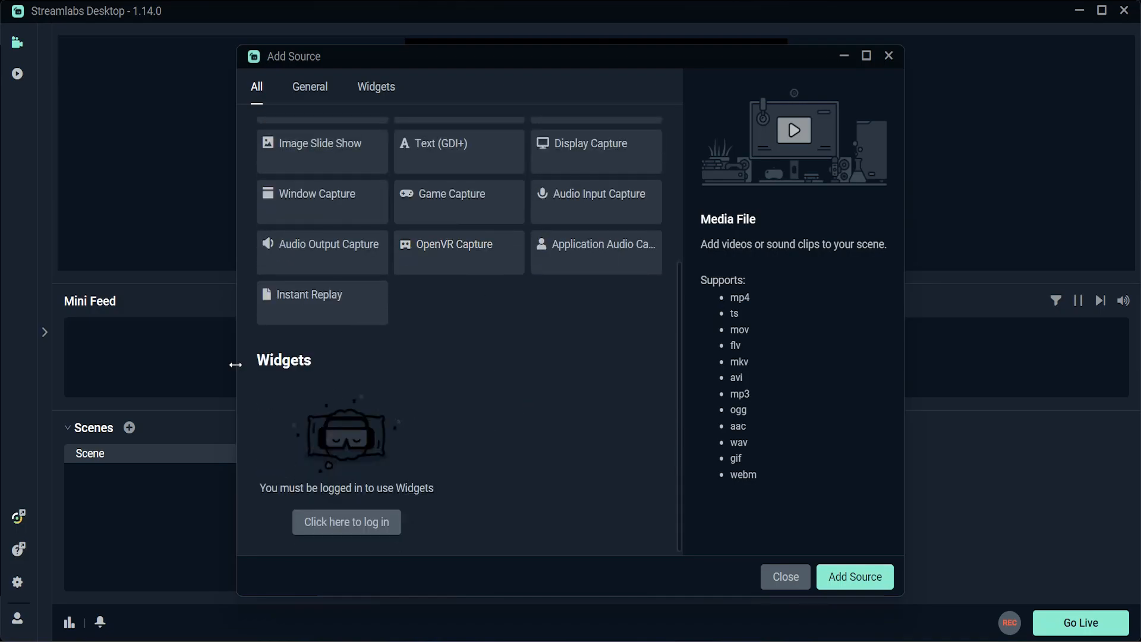
scroll(306, 365, "up", 4)
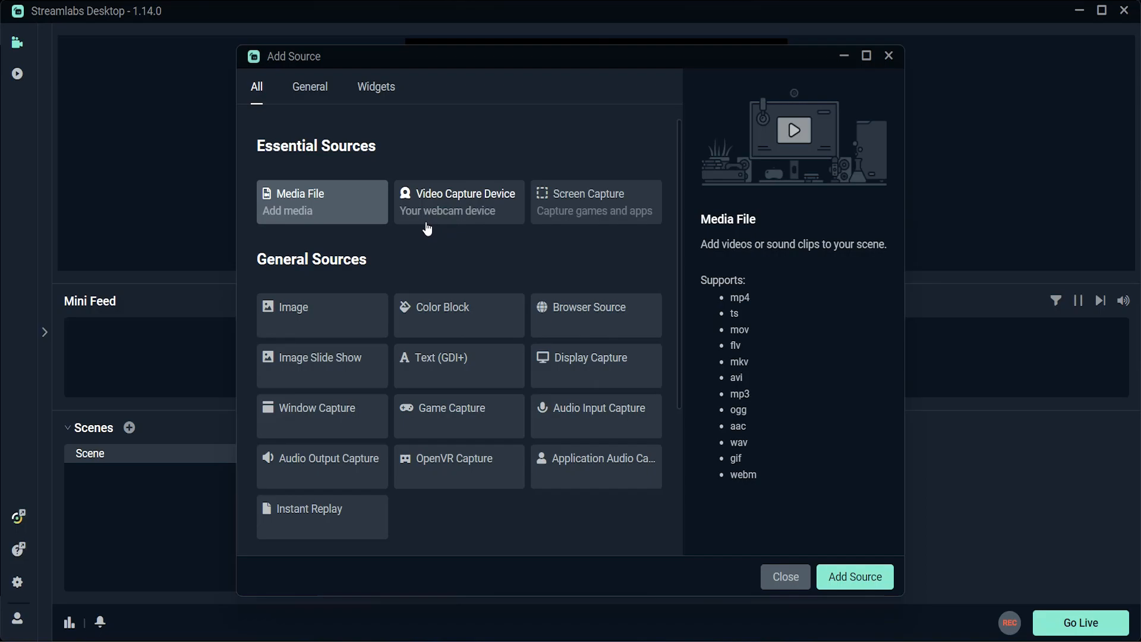
left_click(461, 206)
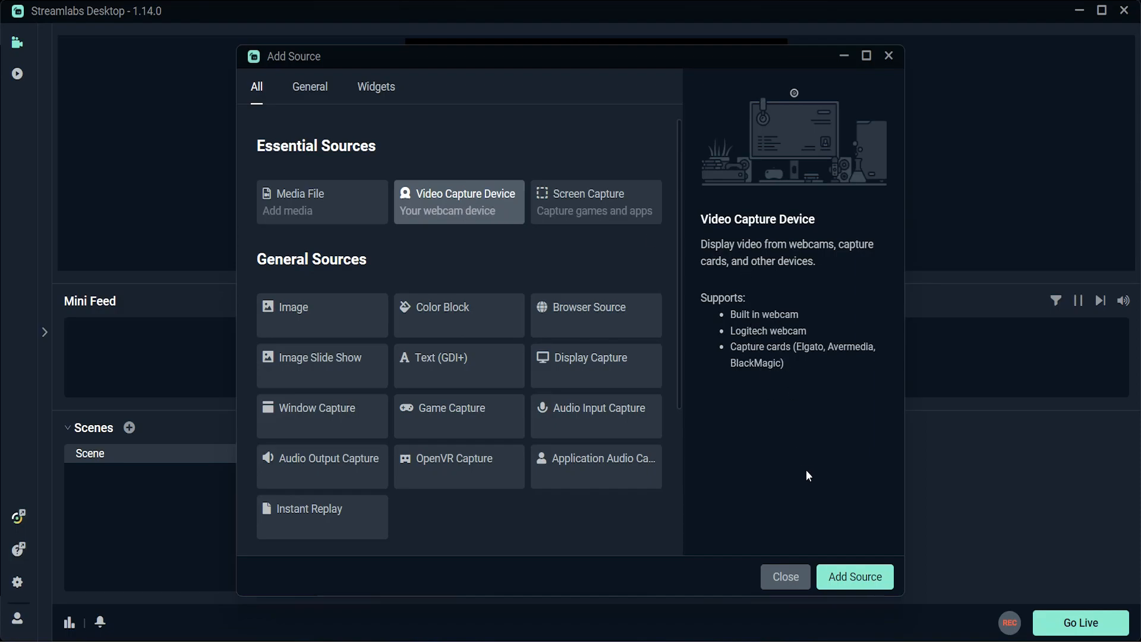
left_click(848, 581)
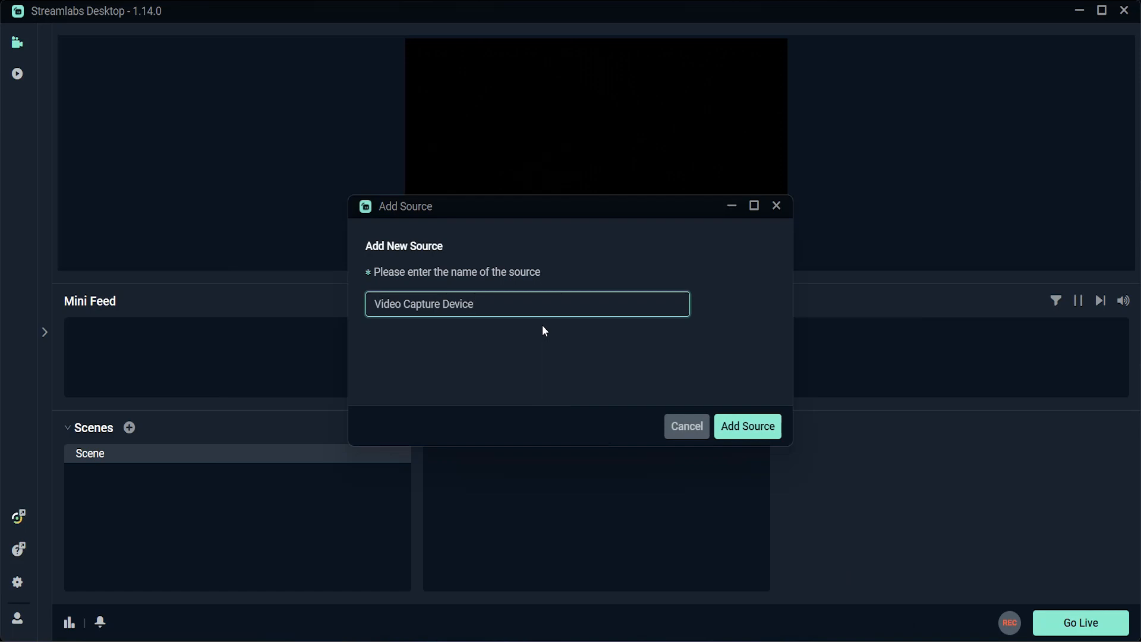
- Name the new video source Logitech C922 Pro and add it to the scene
key("BackSpace")
key("BackSpace")
key("BackSpace")
key("BackSpace")
key("BackSpace")
key("BackSpace")
key("BackSpace")
key("BackSpace")
key("BackSpace")
key("BackSpace")
key("BackSpace")
key("BackSpace")
key("BackSpace")
key("BackSpace")
key("BackSpace")
key("BackSpace")
key("BackSpace")
key("BackSpace")
key("BackSpace")
key("BackSpace")
type("Logite")
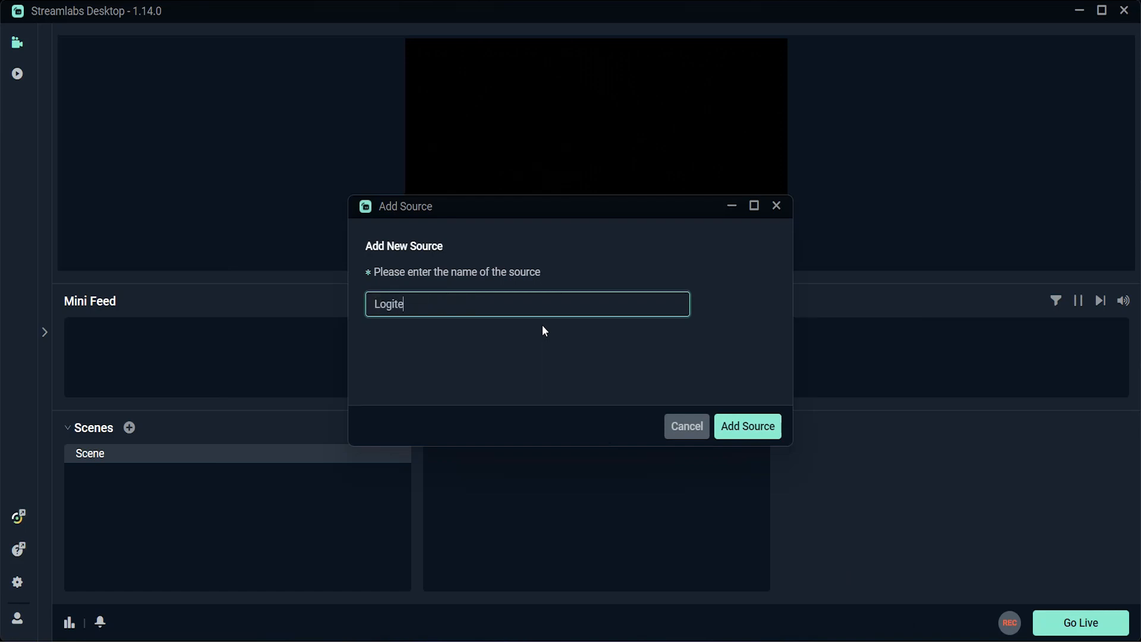
type("ch C922 Pro")
left_click(764, 433)
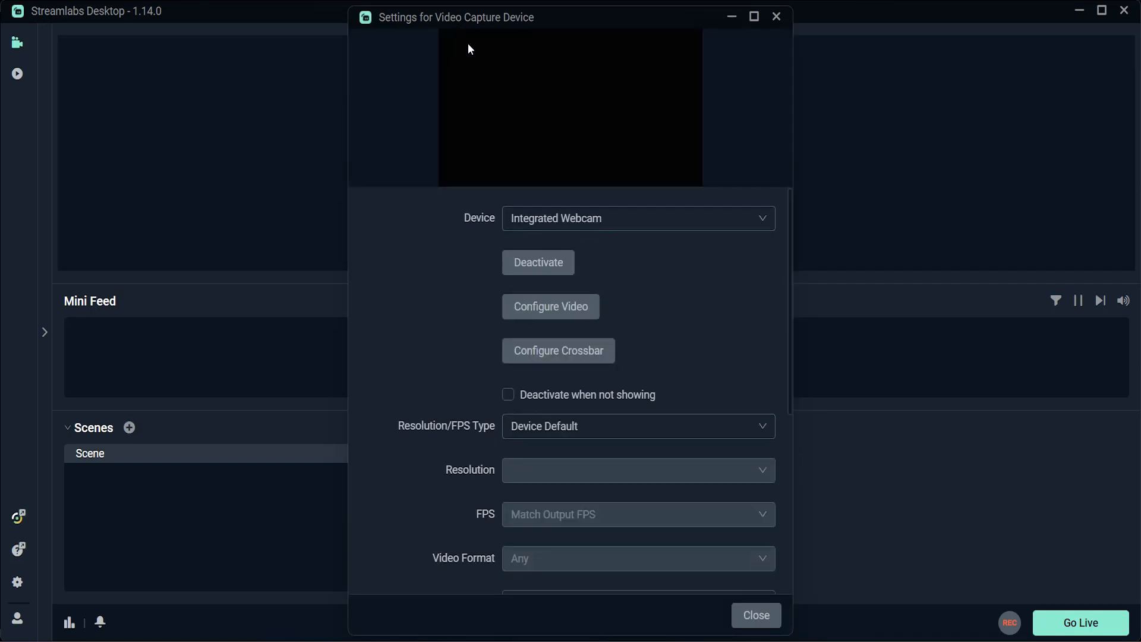
- Set the video source's capture device to c922 Pro Stream Webcam
left_click(576, 228)
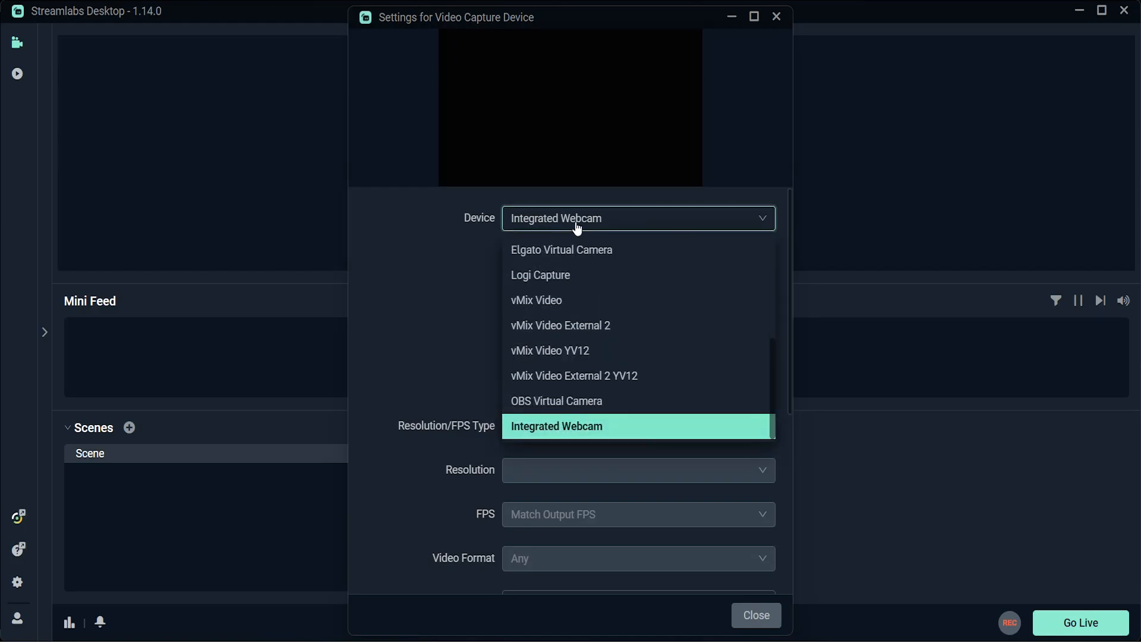
left_click(576, 228)
left_click(576, 228)
scroll(625, 367, "down", 5)
scroll(626, 366, "up", 5)
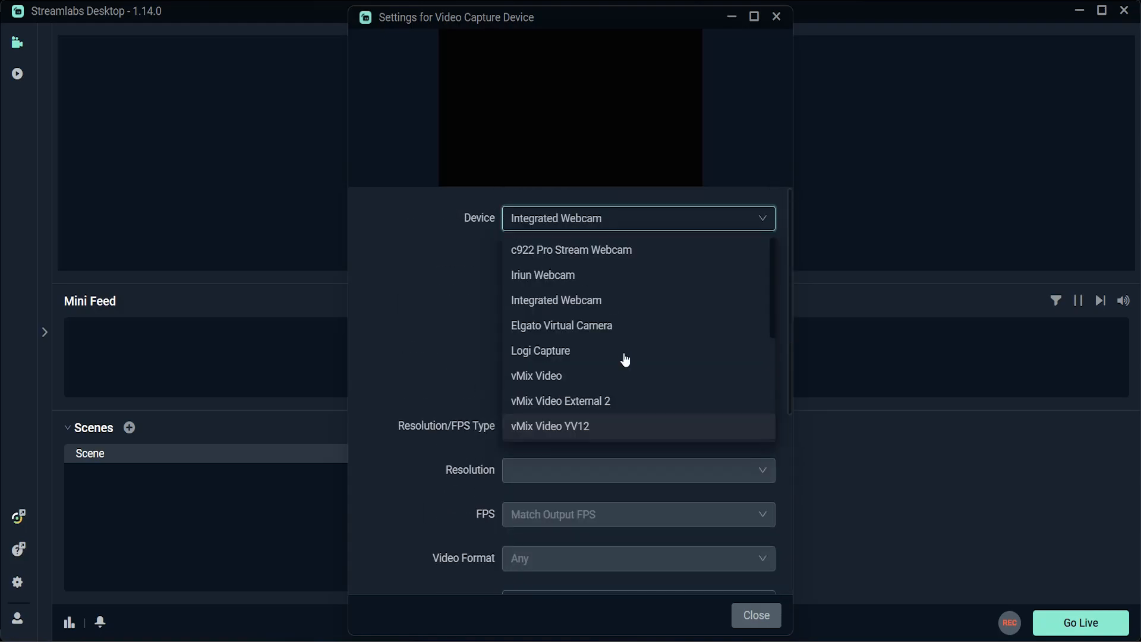
left_click(583, 256)
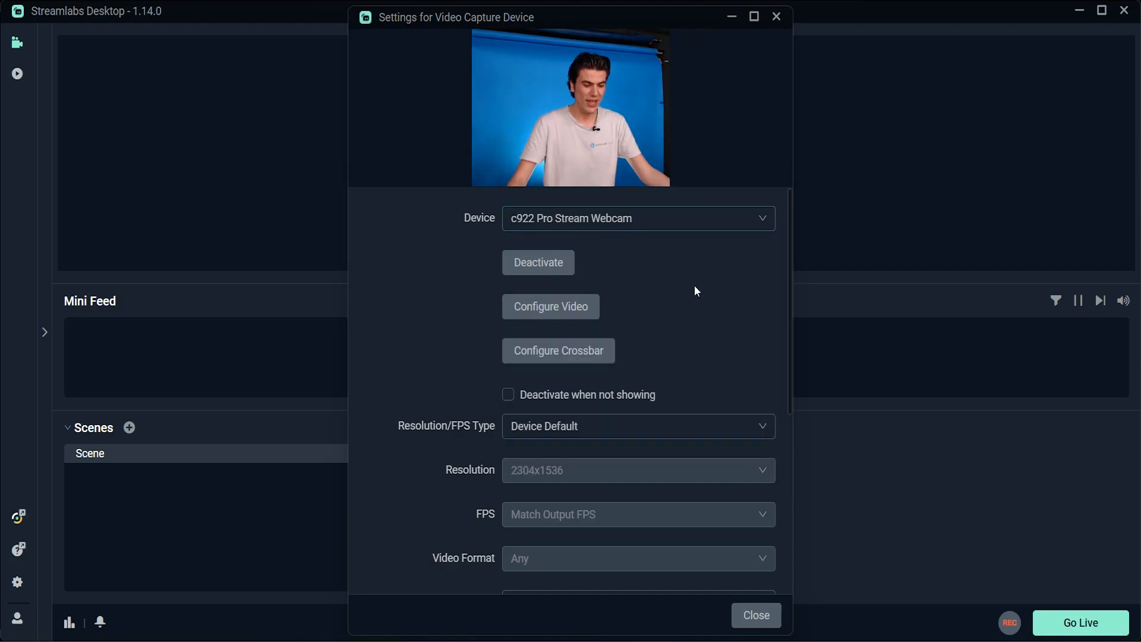
- Switch the webcam's Resolution/FPS Type to Custom and set its resolution to 1920x1080
scroll(698, 284, "down", 2)
scroll(700, 288, "up", 1)
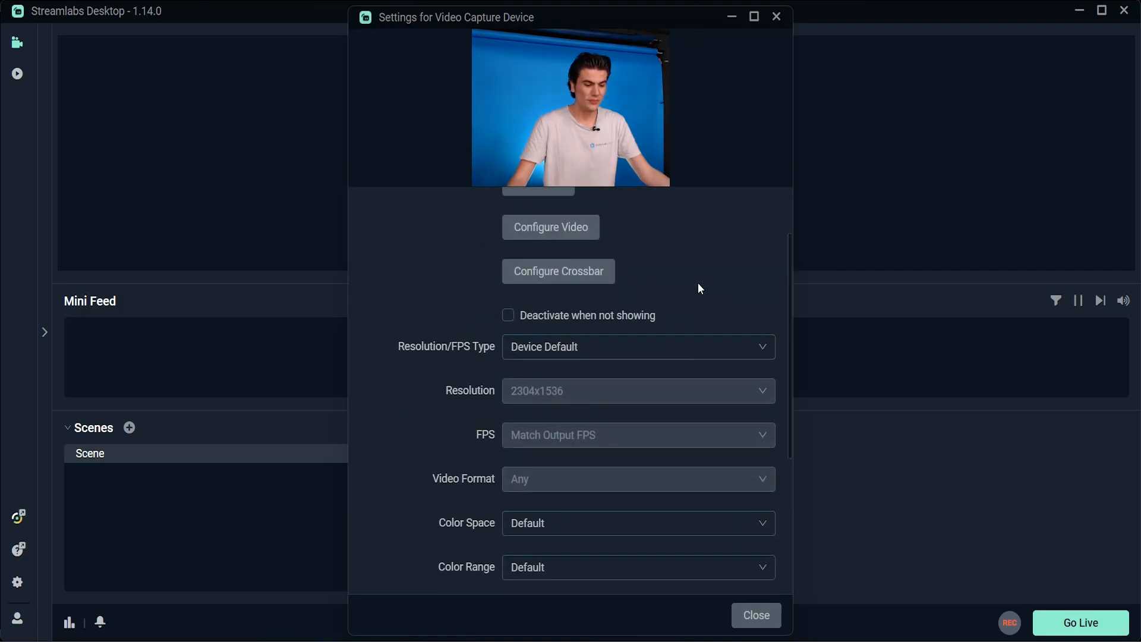
left_click(650, 350)
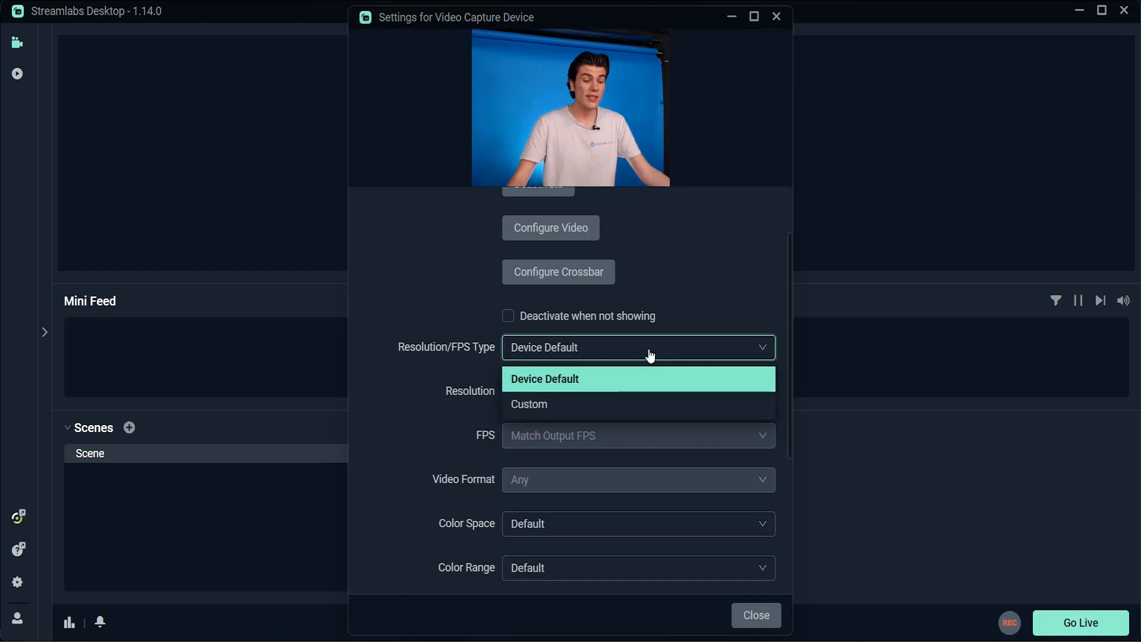
left_click(537, 413)
left_click(619, 402)
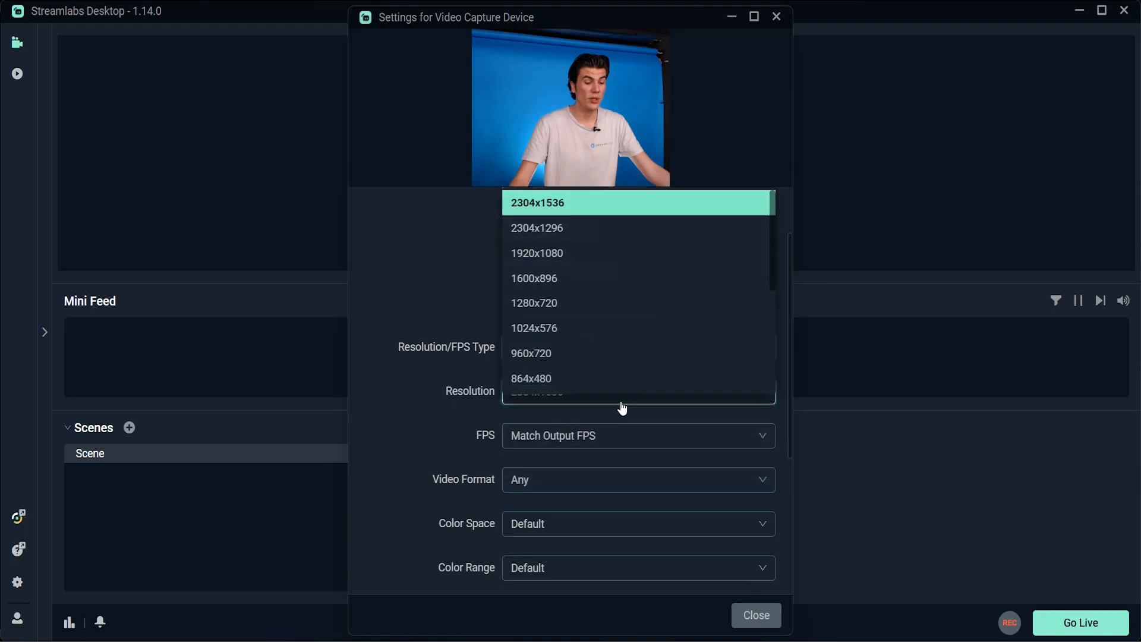
left_click(549, 255)
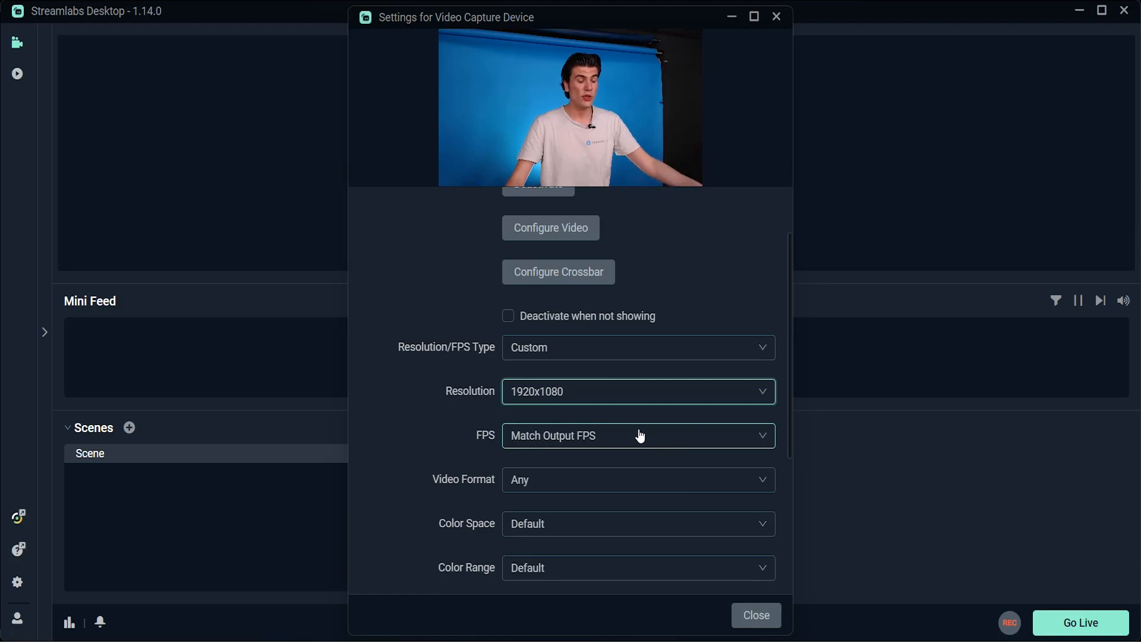
- Review the webcam's remaining capture settings and open its video configuration
scroll(637, 434, "down", 3)
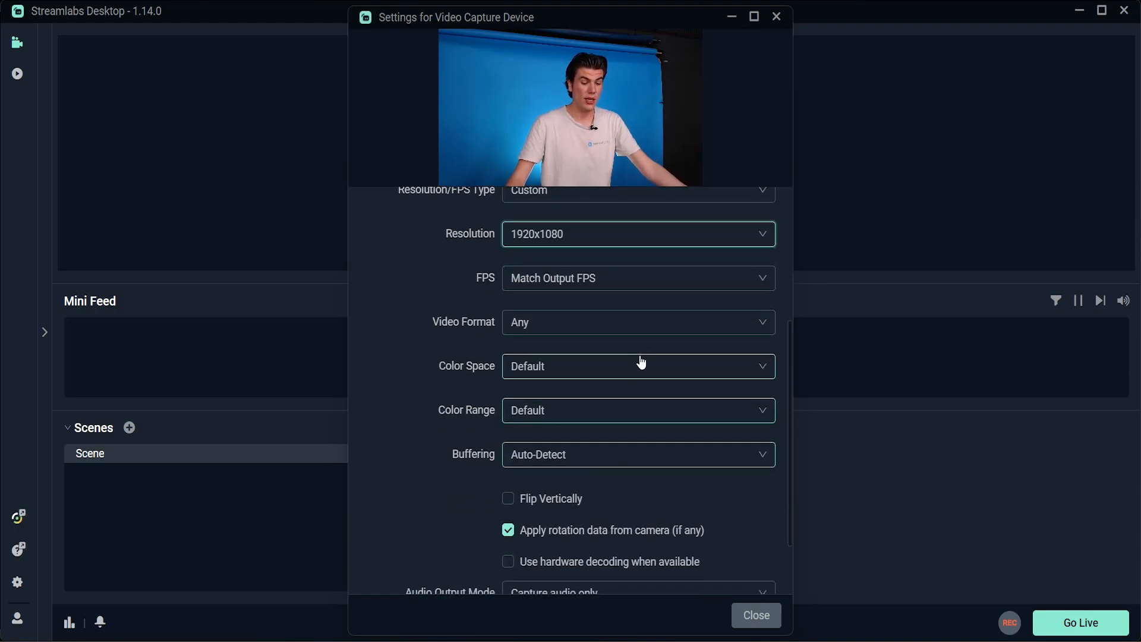
scroll(606, 522, "down", 2)
scroll(585, 301, "up", 3)
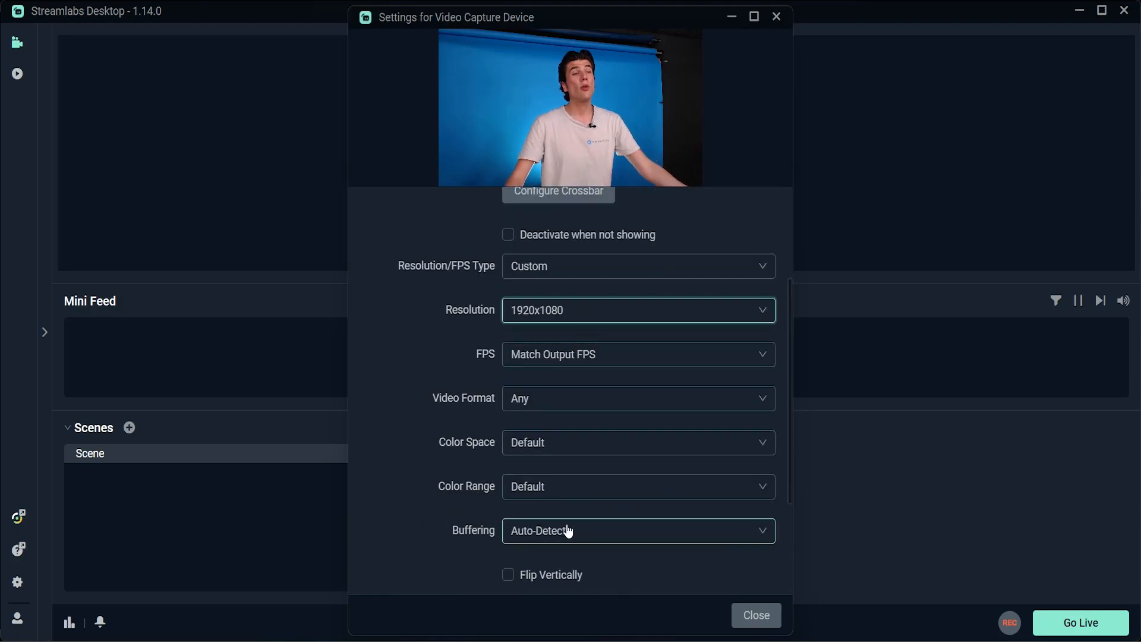
scroll(656, 383, "up", 3)
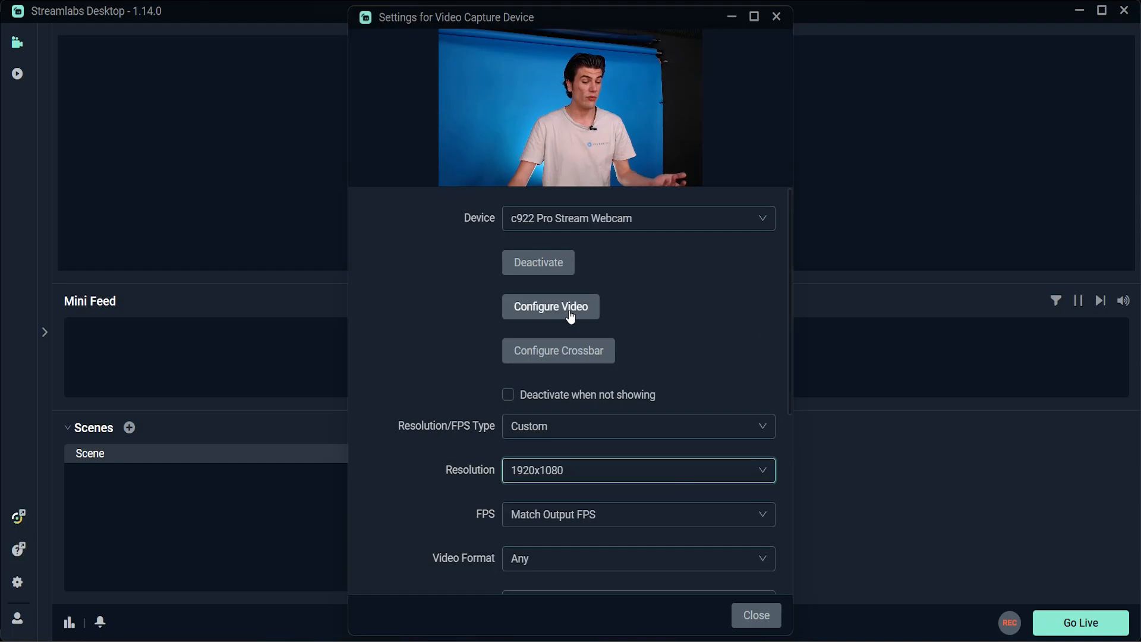
left_click(570, 317)
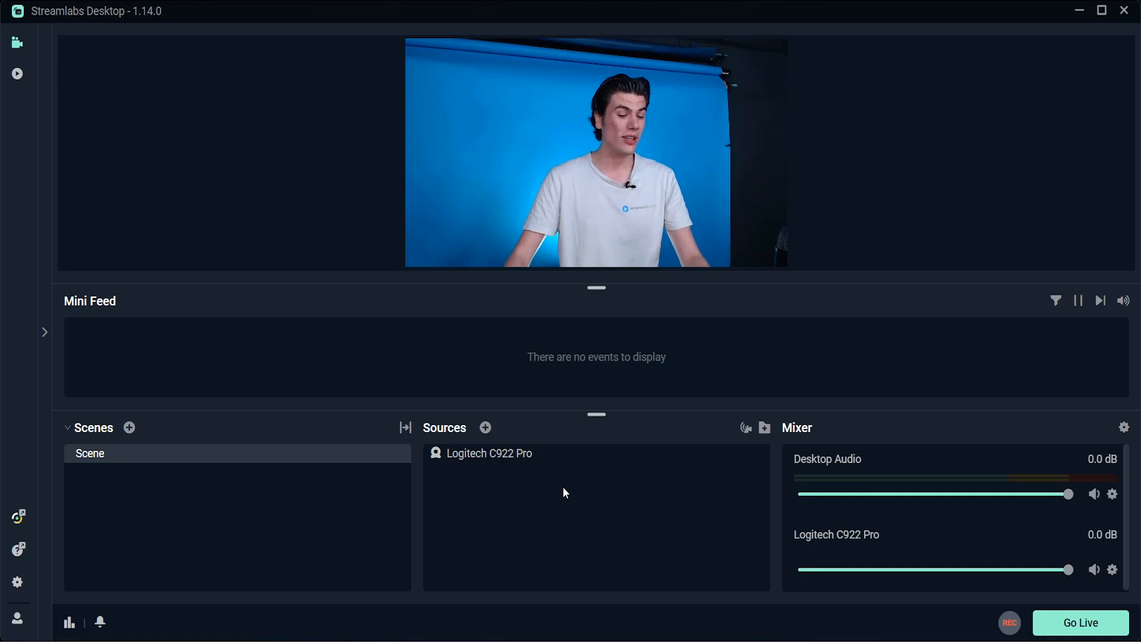
- Start adding an Audio Input Capture source to the scene
left_click(485, 427)
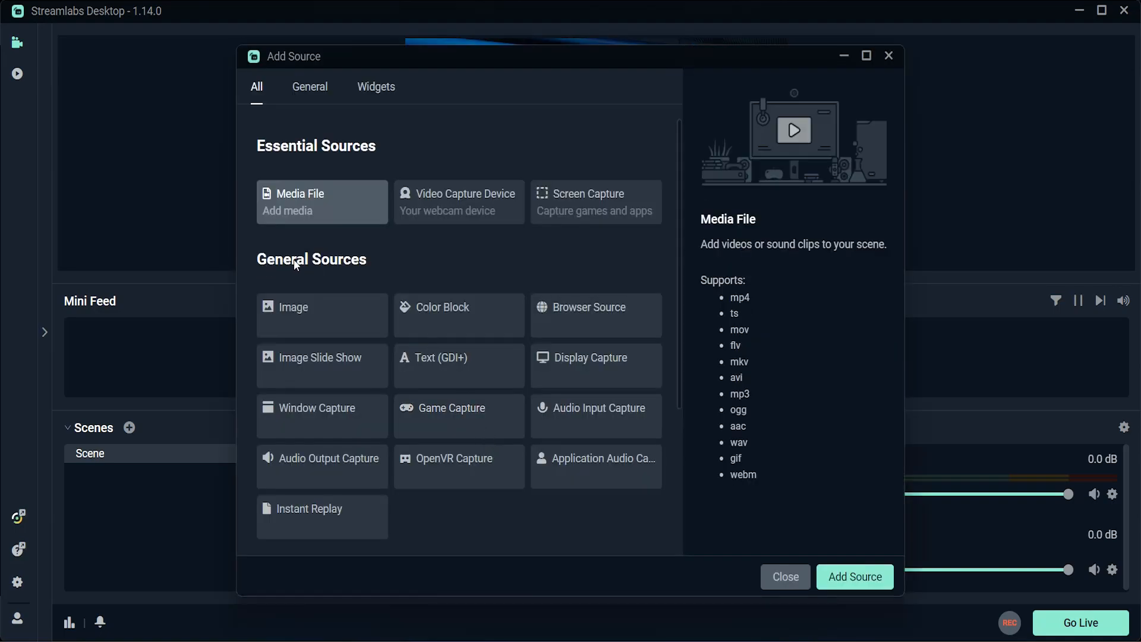
left_click(606, 421)
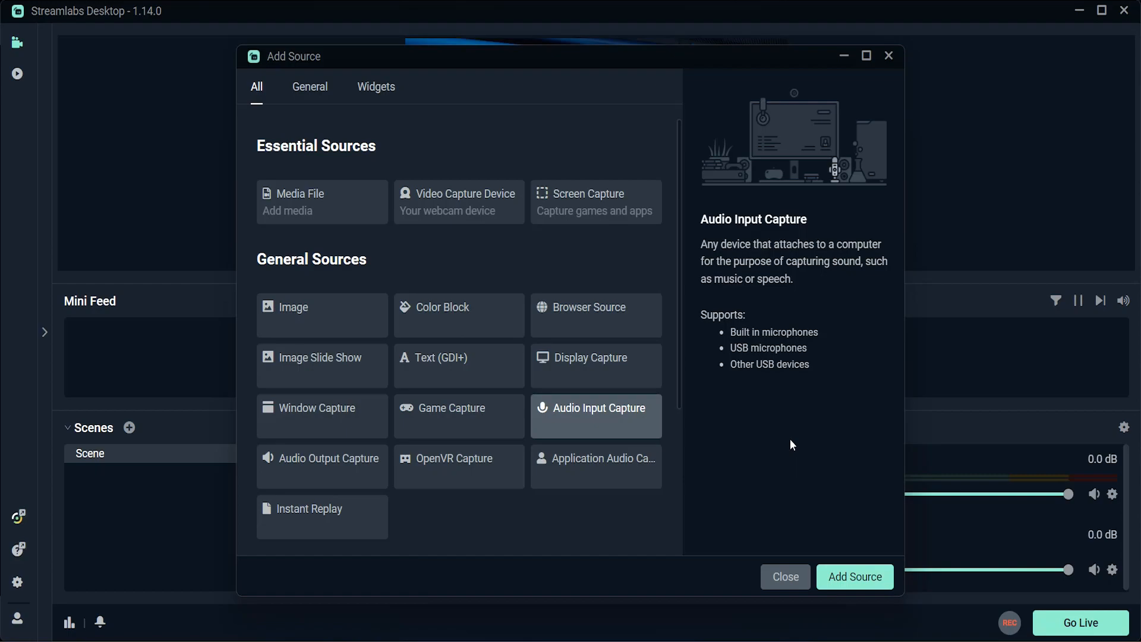
left_click(850, 576)
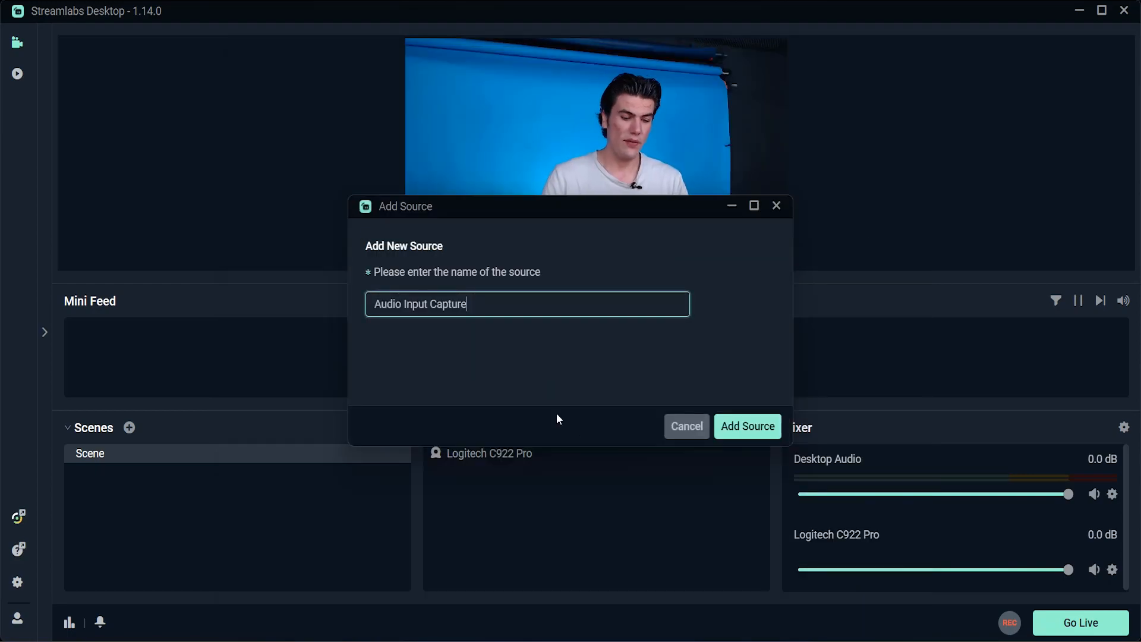
- Name the new audio source Blue Yeti Mic X and add it to the scene
key("BackSpace")
key("BackSpace")
key("BackSpace")
key("BackSpace")
key("BackSpace")
key("BackSpace")
key("BackSpace")
key("BackSpace")
key("BackSpace")
key("BackSpace")
key("BackSpace")
key("BackSpace")
key("BackSpace")
key("BackSpace")
key("BackSpace")
key("BackSpace")
key("BackSpace")
key("BackSpace")
key("BackSpace")
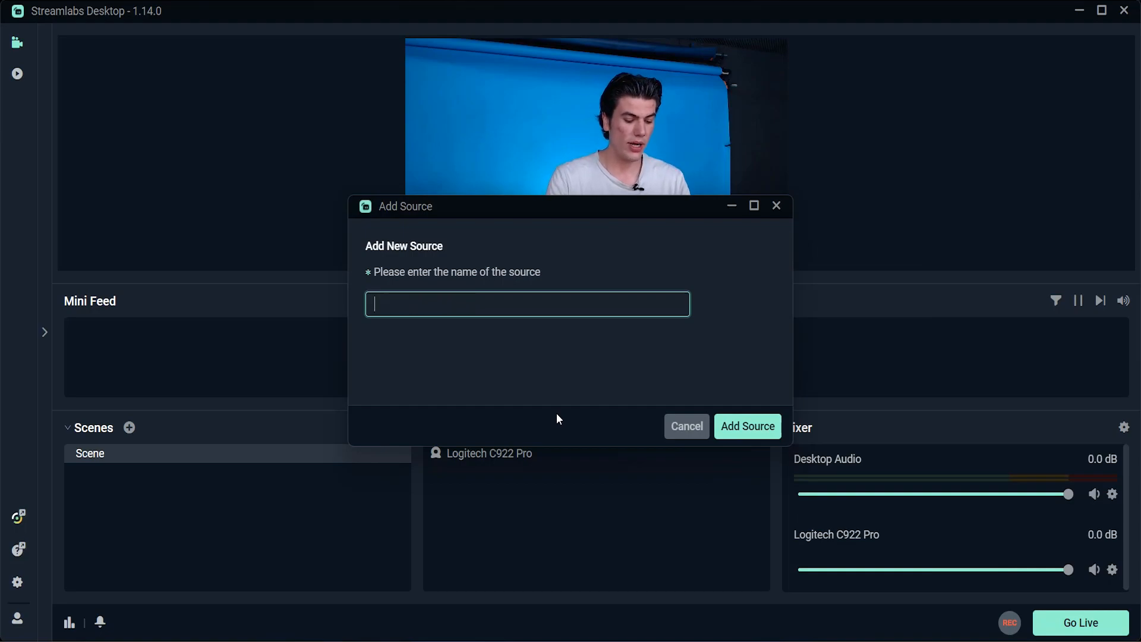
type("Blue Yeti M")
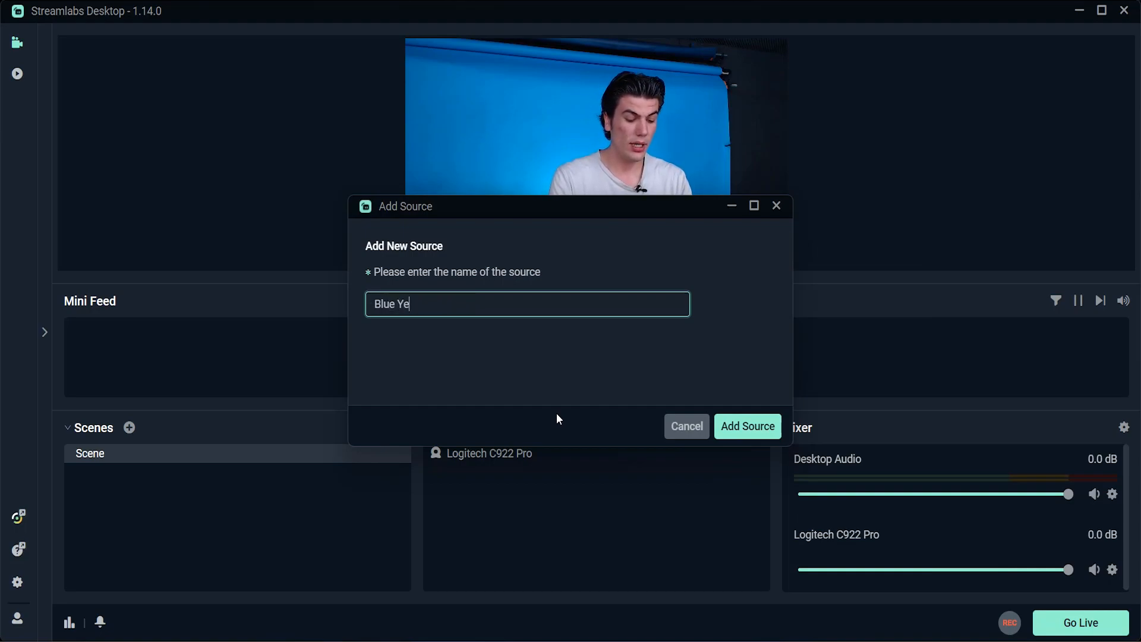
type("X")
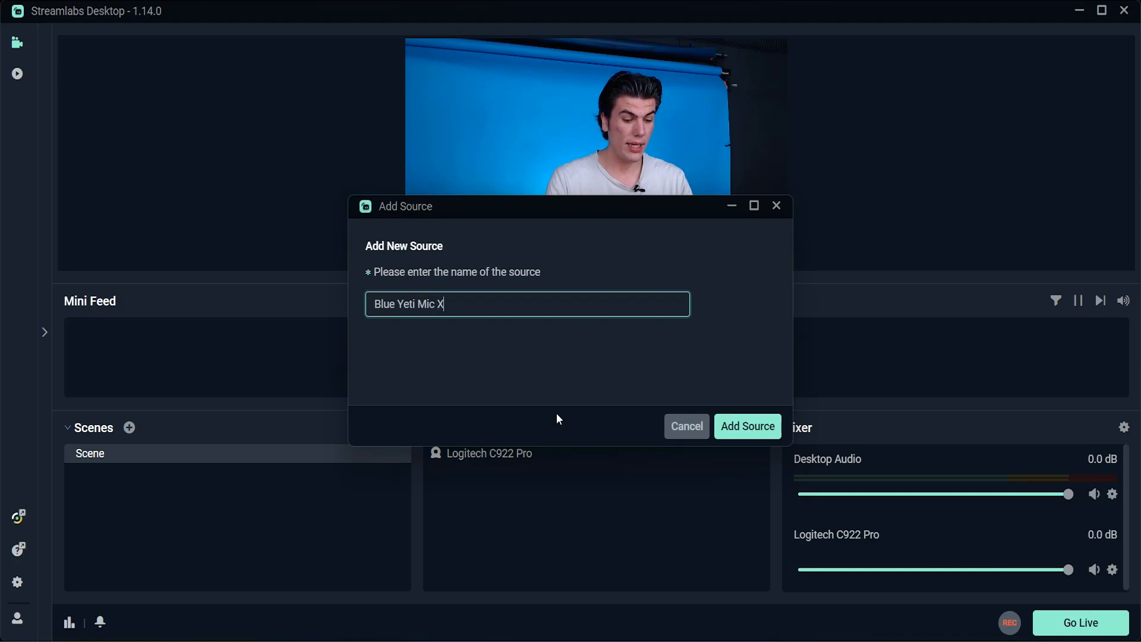
left_click(762, 425)
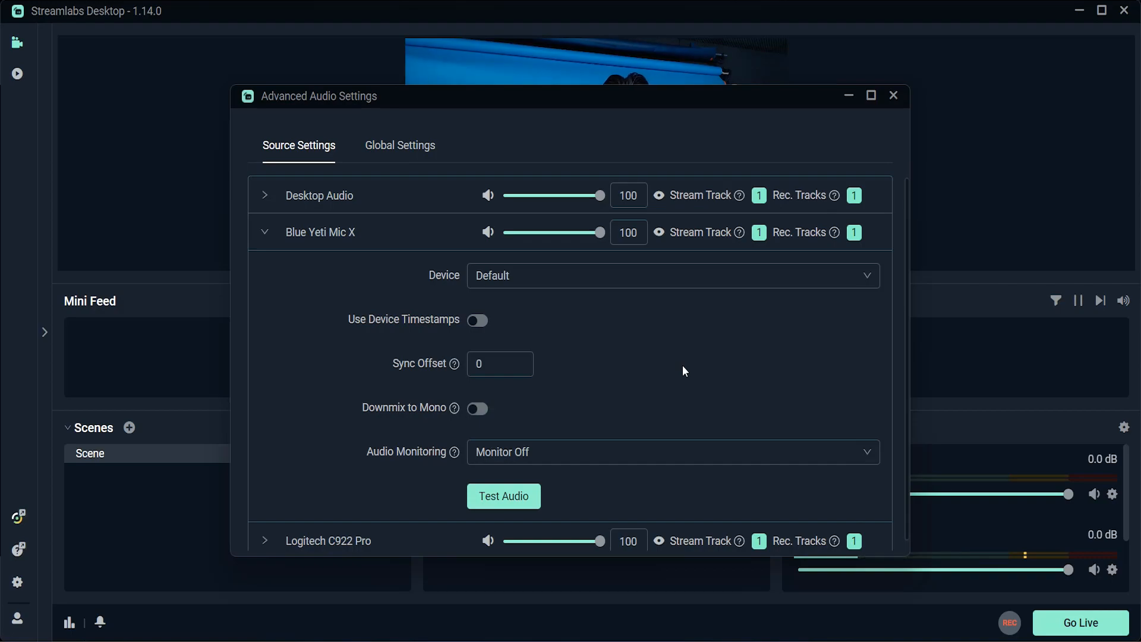
- Set the Blue Yeti Mic X source's input device to Microphone (Yeti X)
left_click(573, 288)
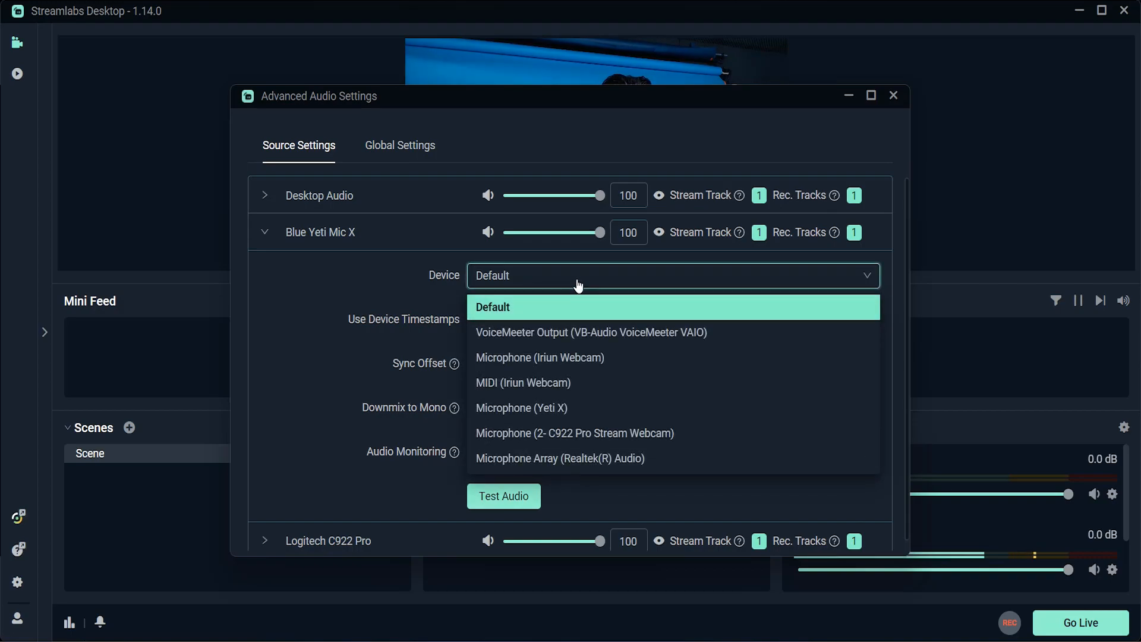
left_click(576, 410)
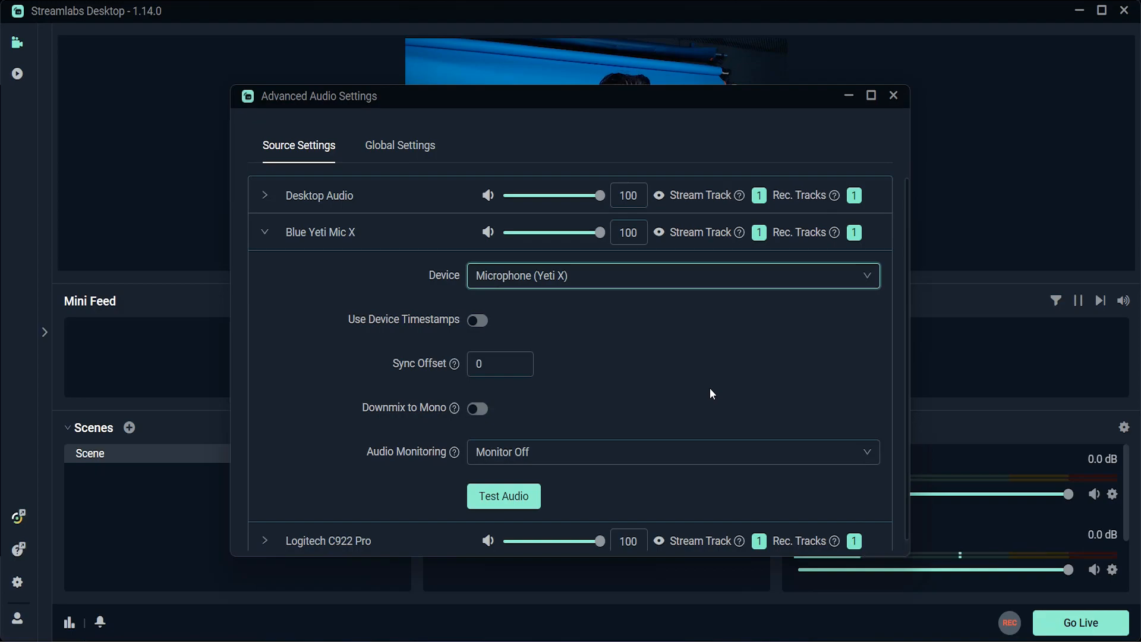
scroll(709, 394, "down", 1)
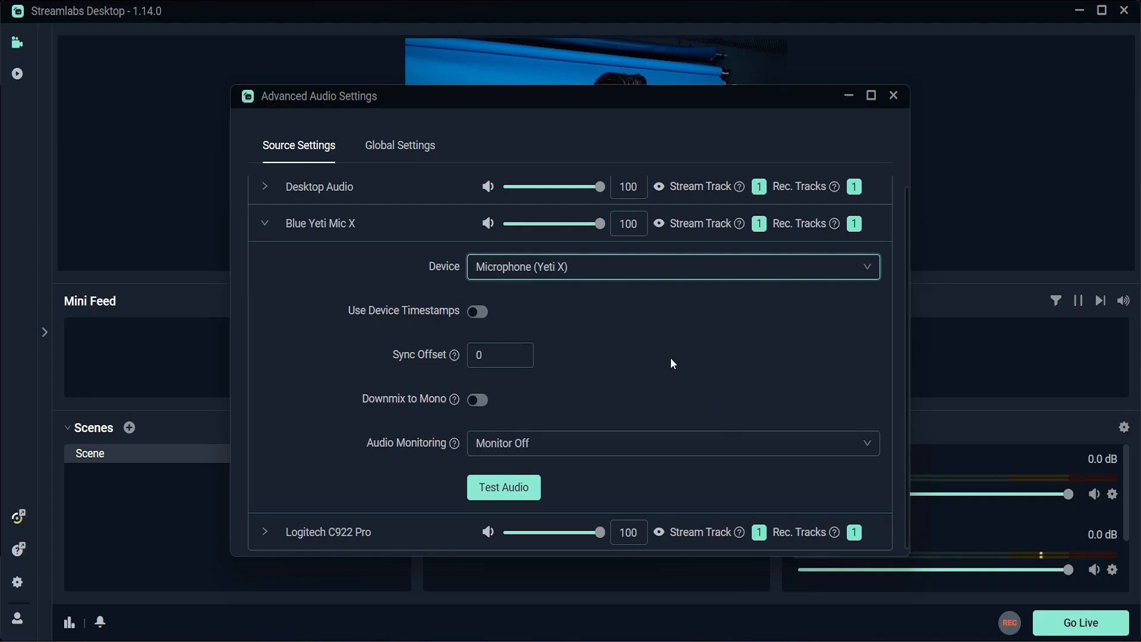
mouse_move(596, 534)
- Examine the global audio settings and minimize the Advanced Audio Settings window from the source settings
left_click(400, 145)
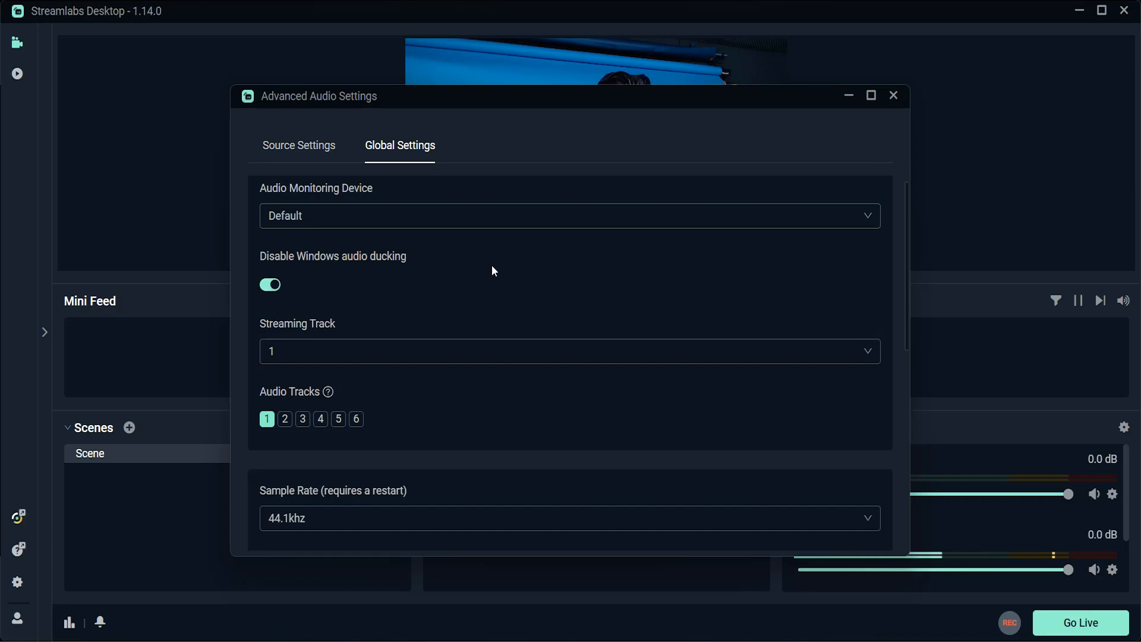
scroll(492, 270, "down", 3)
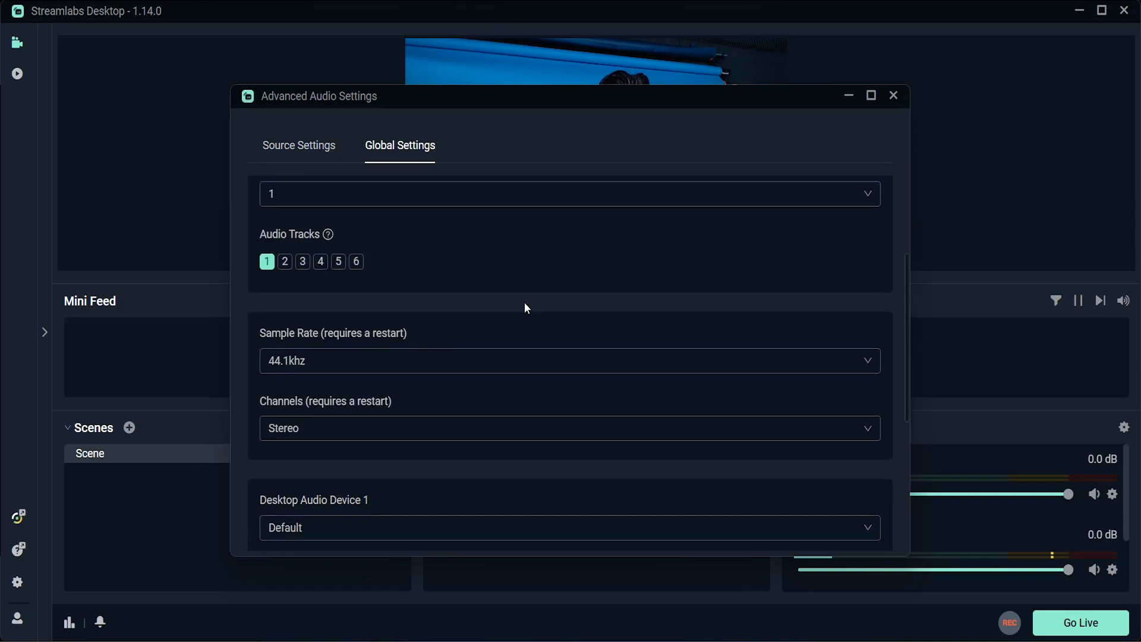
scroll(525, 304, "down", 3)
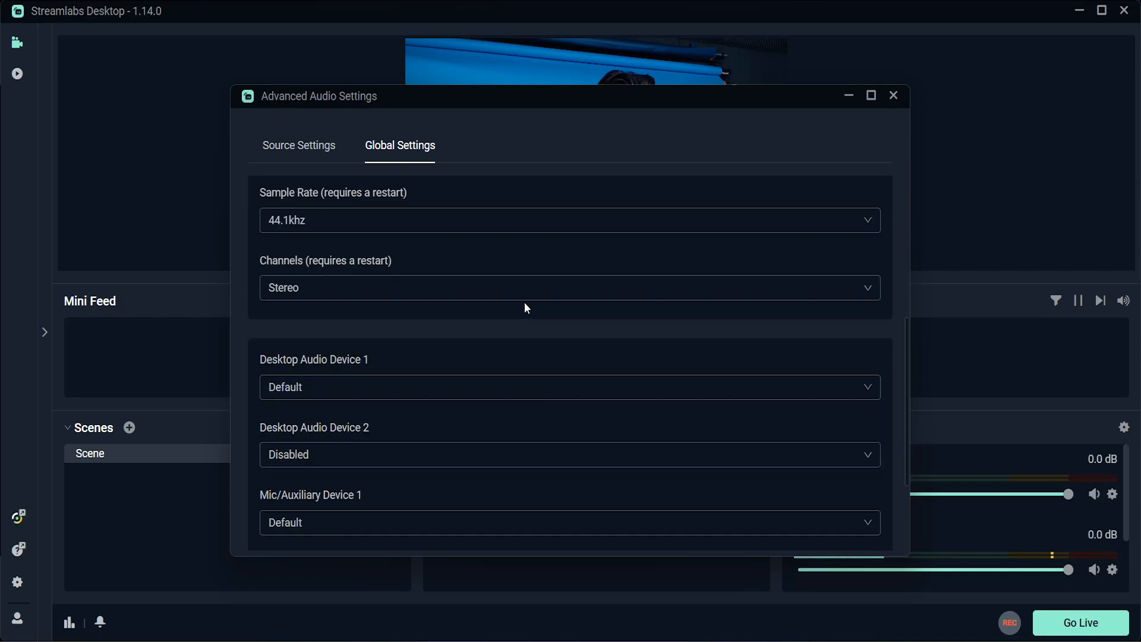
scroll(505, 297, "down", 3)
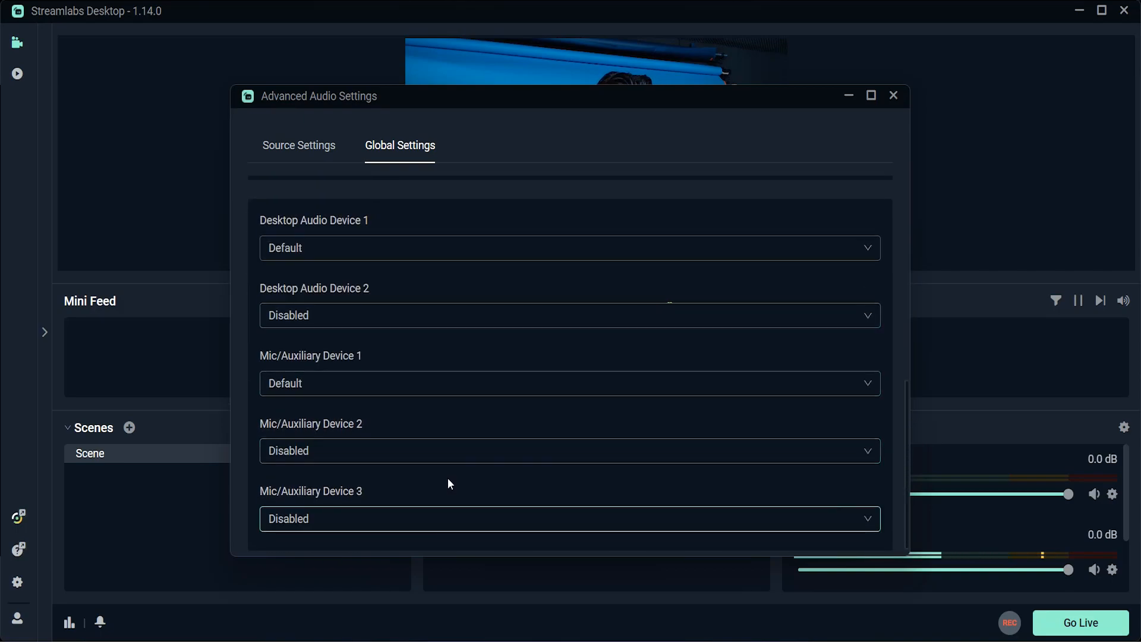
scroll(450, 356, "up", 6)
scroll(449, 394, "up", 1)
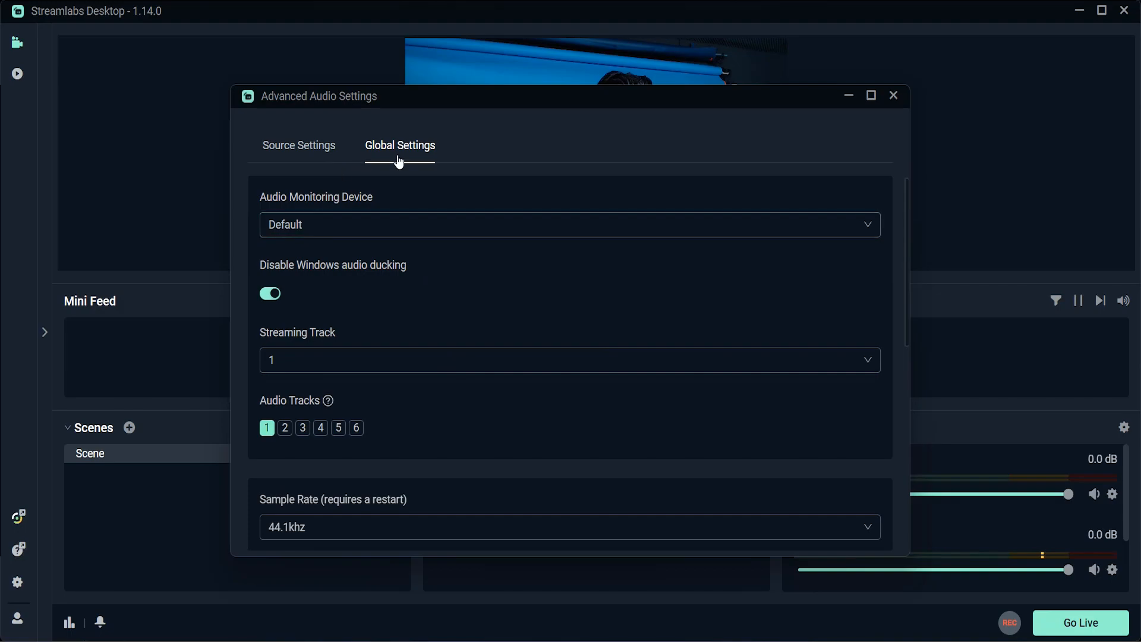
left_click(293, 153)
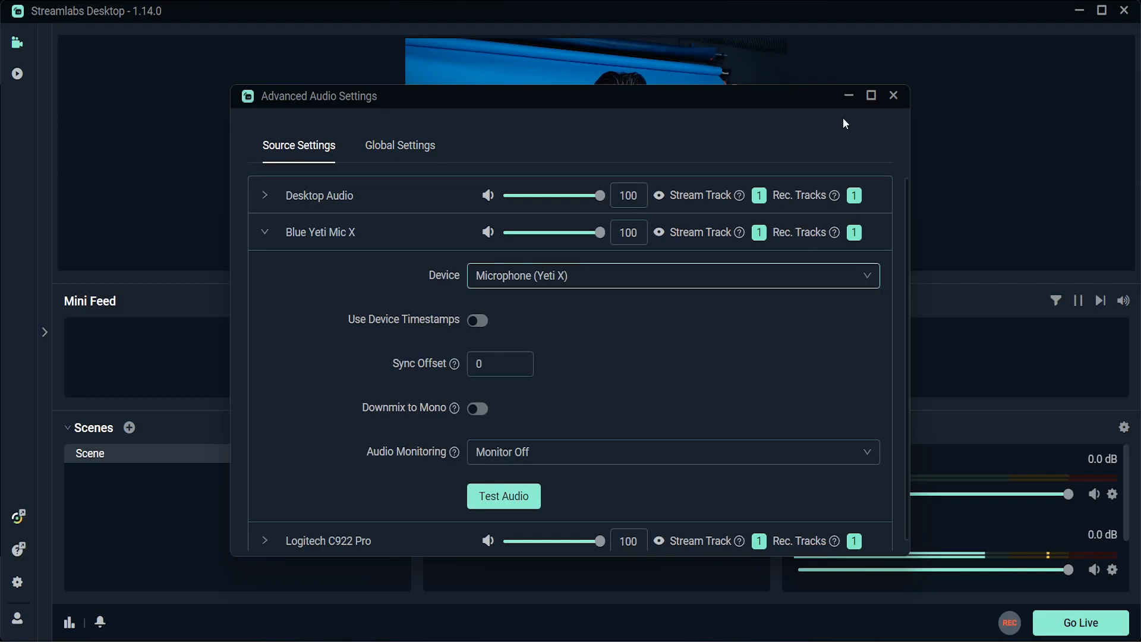
left_click(848, 96)
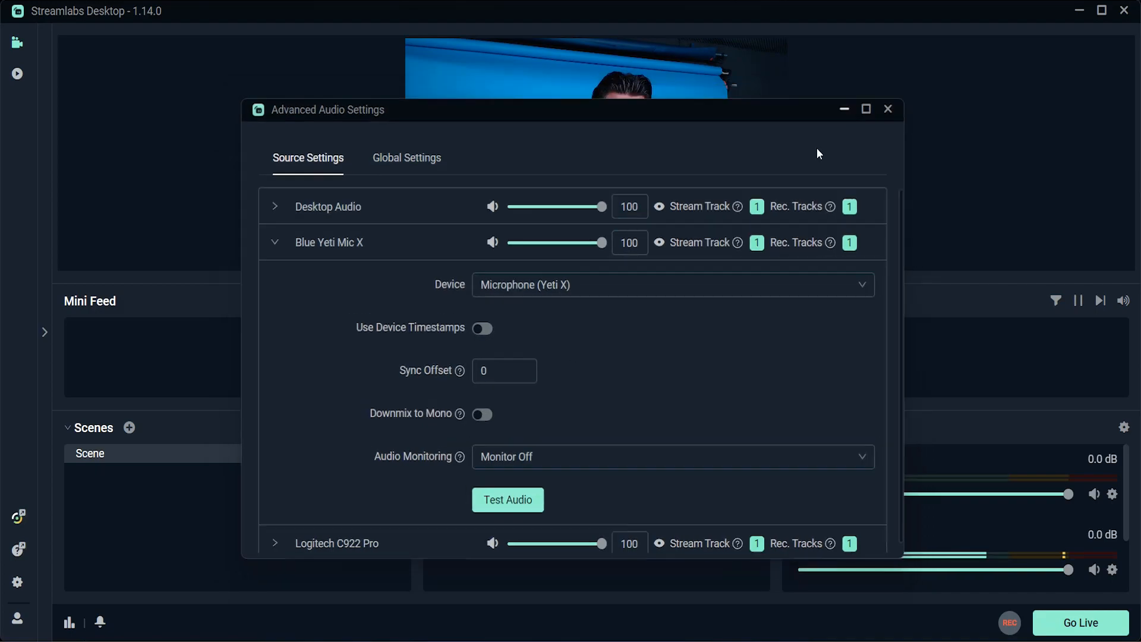